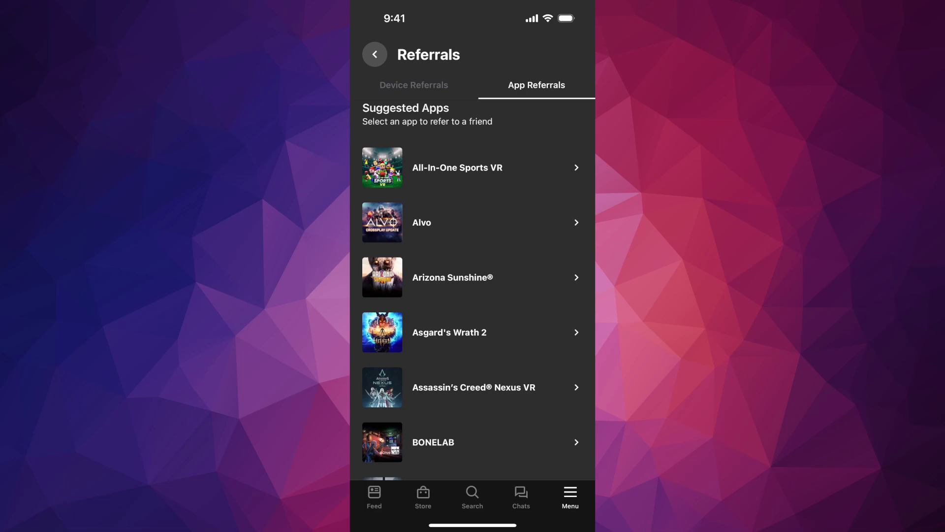
scroll(472, 295, "down", 15)
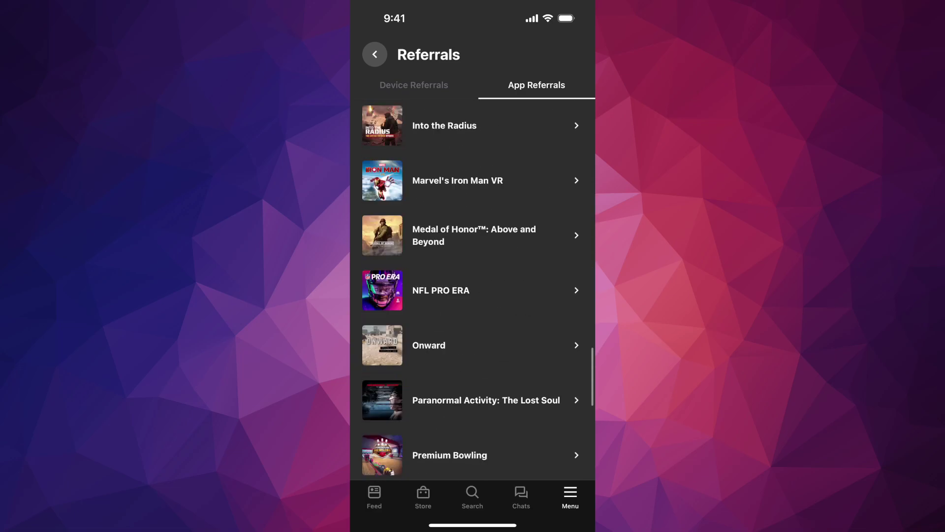
scroll(472, 296, "up", 5)
scroll(473, 295, "up", 5)
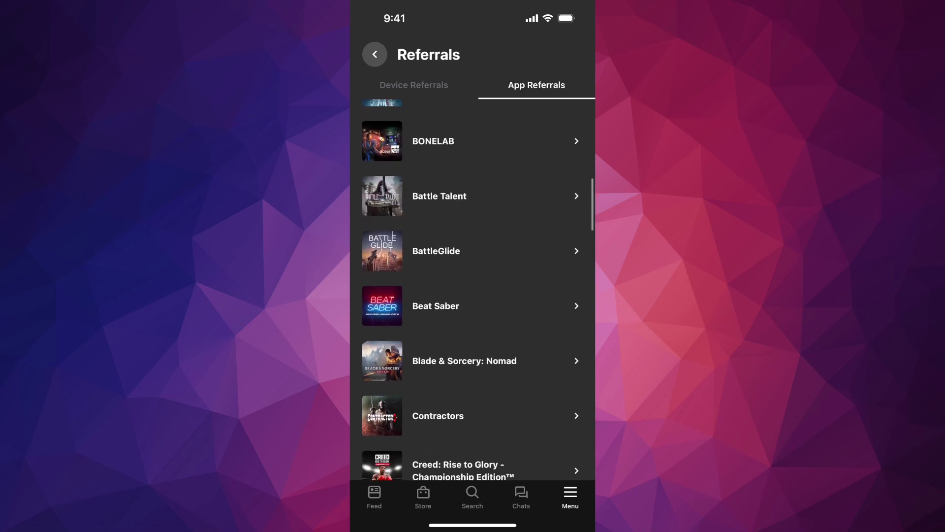
scroll(473, 296, "up", 5)
scroll(473, 295, "up", 5)
scroll(473, 296, "down", 5)
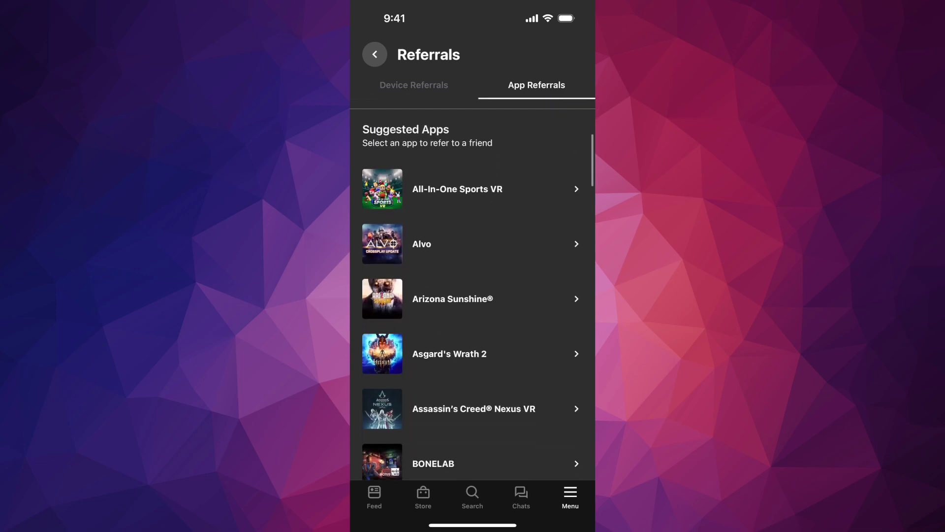
scroll(472, 295, "up", 5)
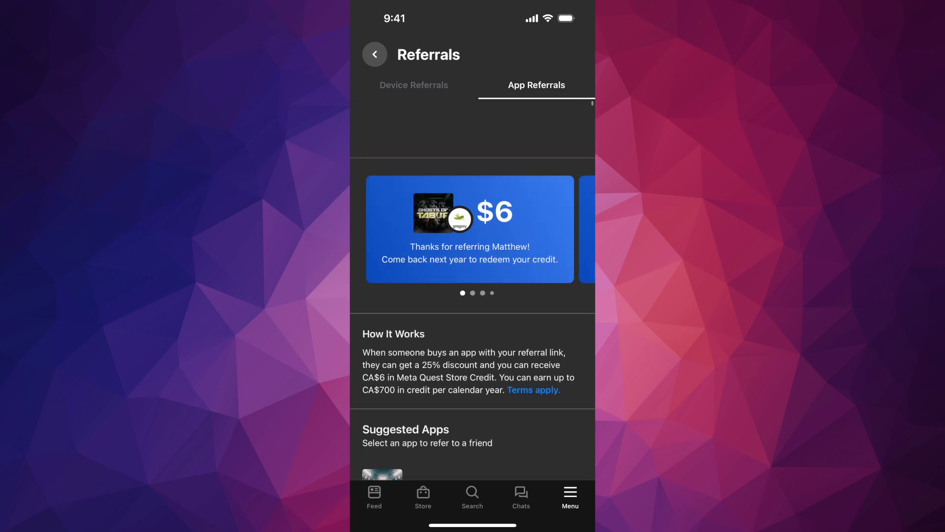
scroll(472, 296, "down", 5)
View referral links for All-In-One Sports VR, Alvo, Arizona Sunshine and Asgard's Wrath 2
left_click(458, 130)
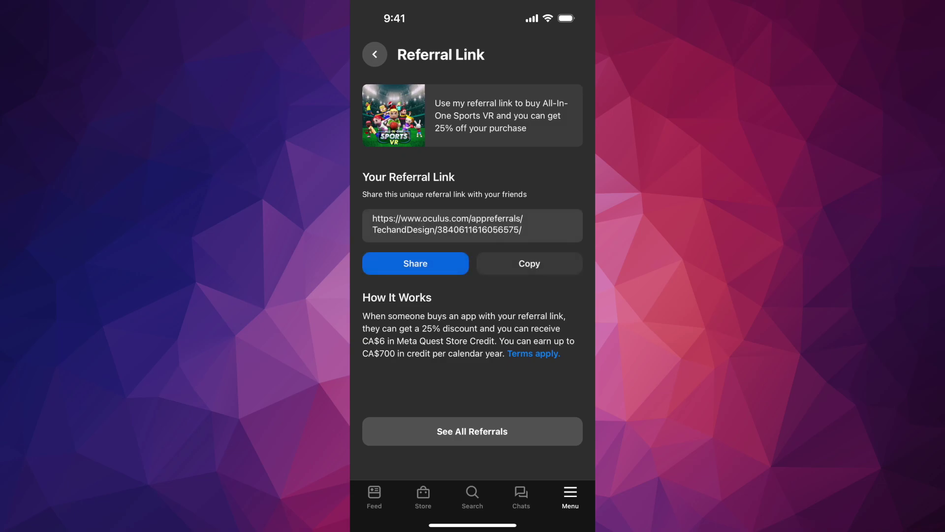
left_click(375, 54)
left_click(458, 188)
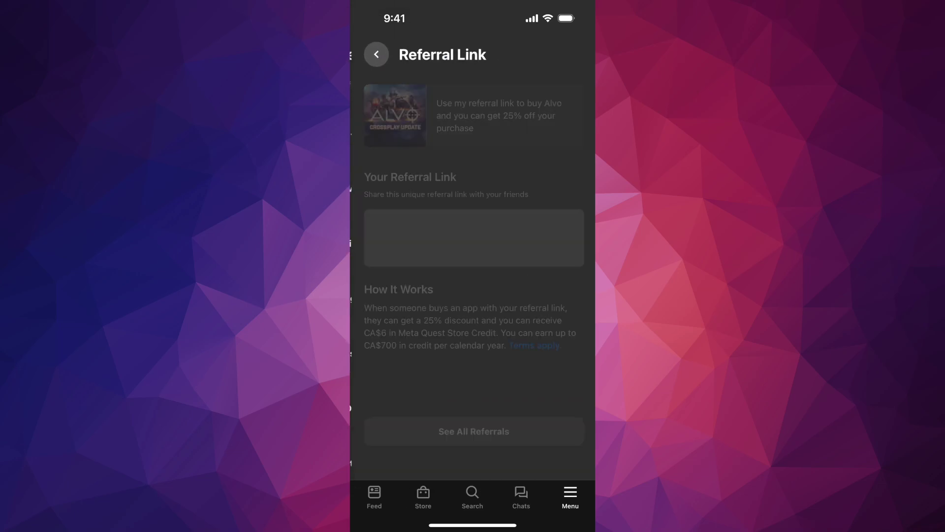
left_click(375, 54)
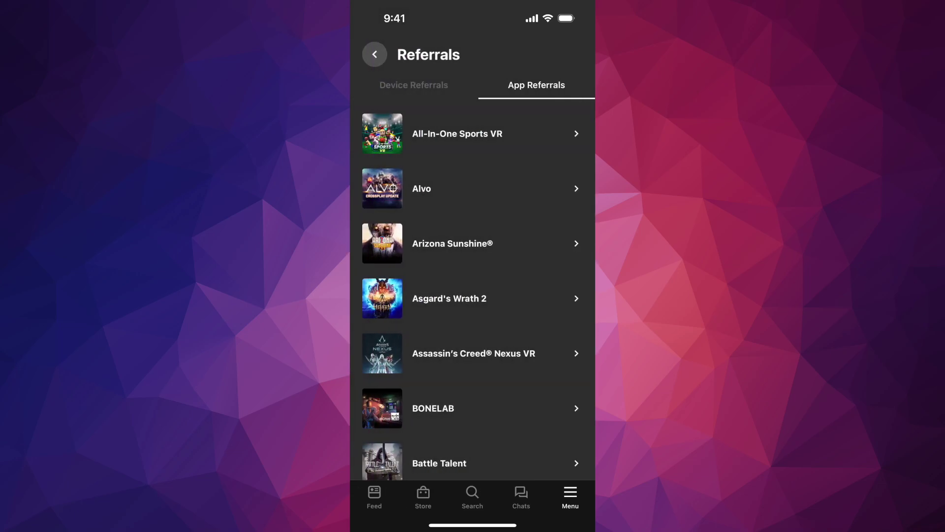
left_click(452, 243)
left_click(375, 54)
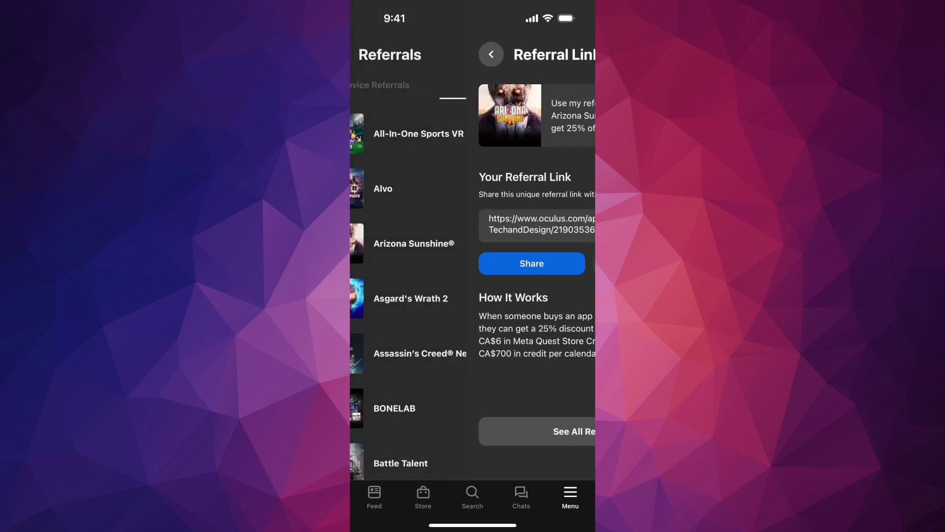
left_click(451, 243)
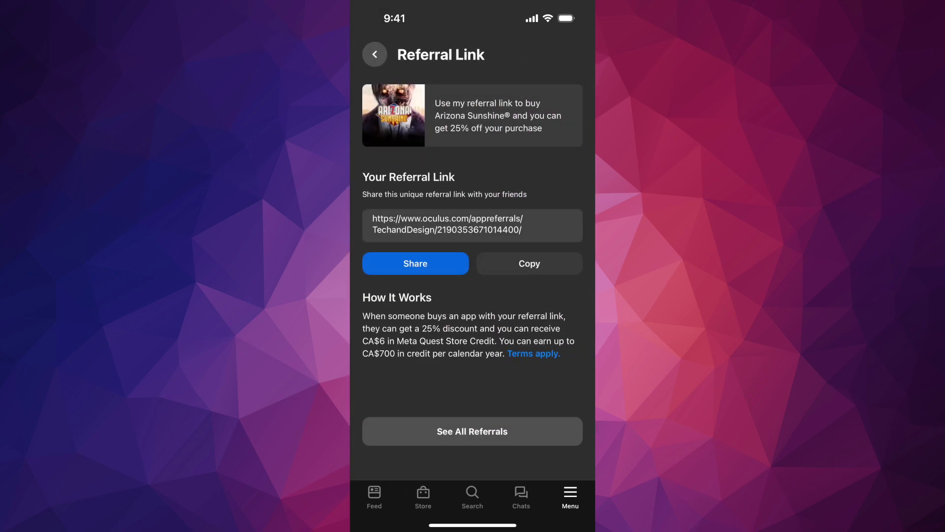
left_click(374, 54)
left_click(449, 298)
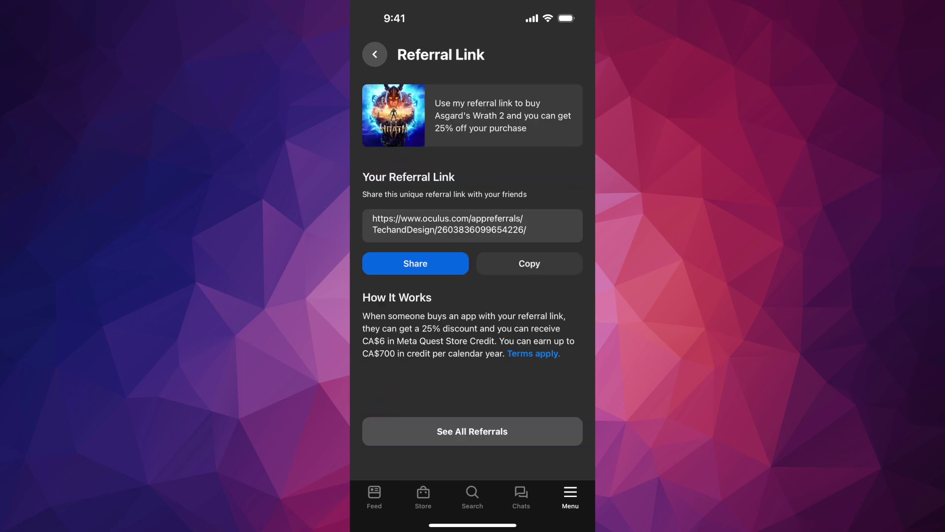
left_click(375, 54)
scroll(473, 295, "down", 1)
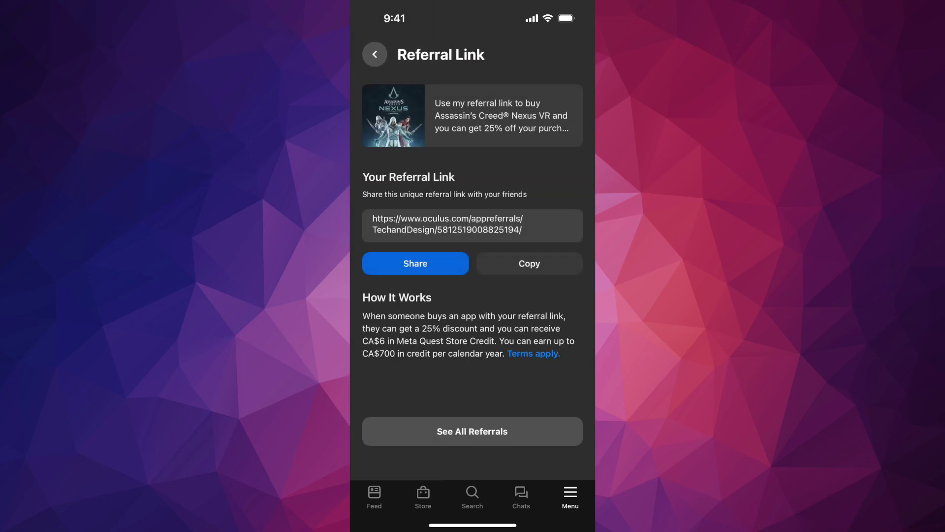
View referral links for Assassin's Creed Nexus VR, Battle Talent and BattleGlide
left_click(374, 54)
left_click(473, 227)
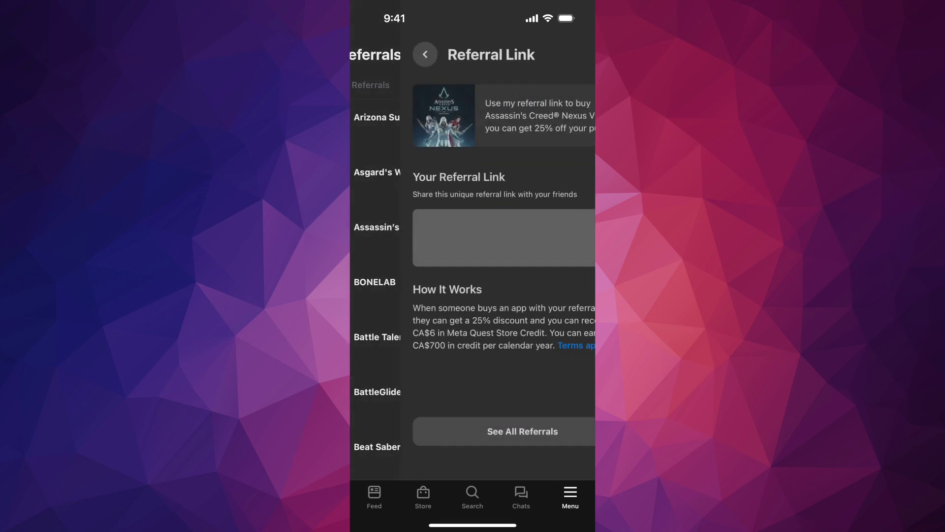
left_click(375, 54)
scroll(472, 282, "down", 1)
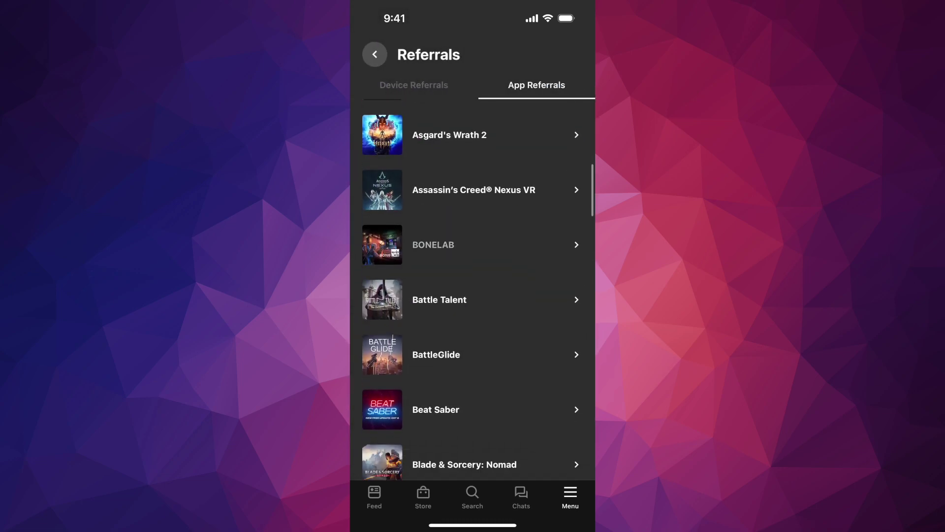
left_click(374, 55)
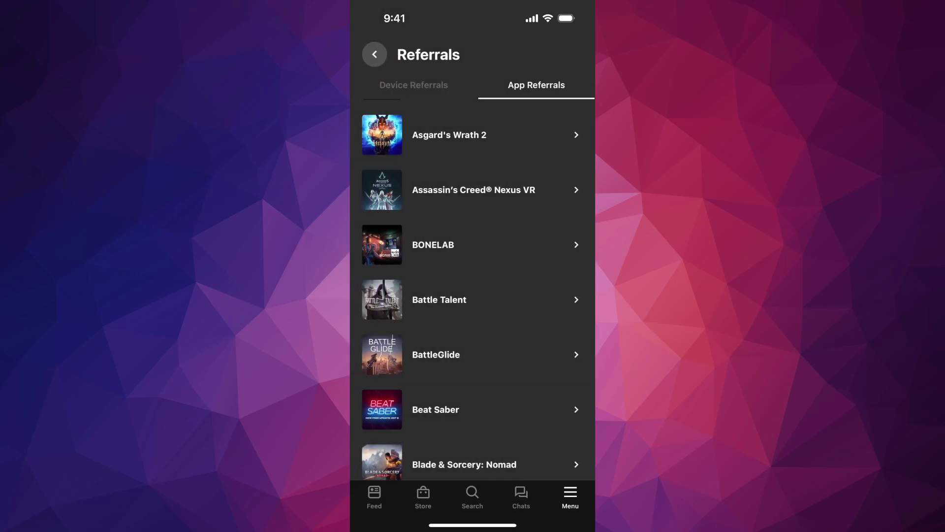
scroll(472, 295, "down", 1)
left_click(472, 246)
left_click(375, 53)
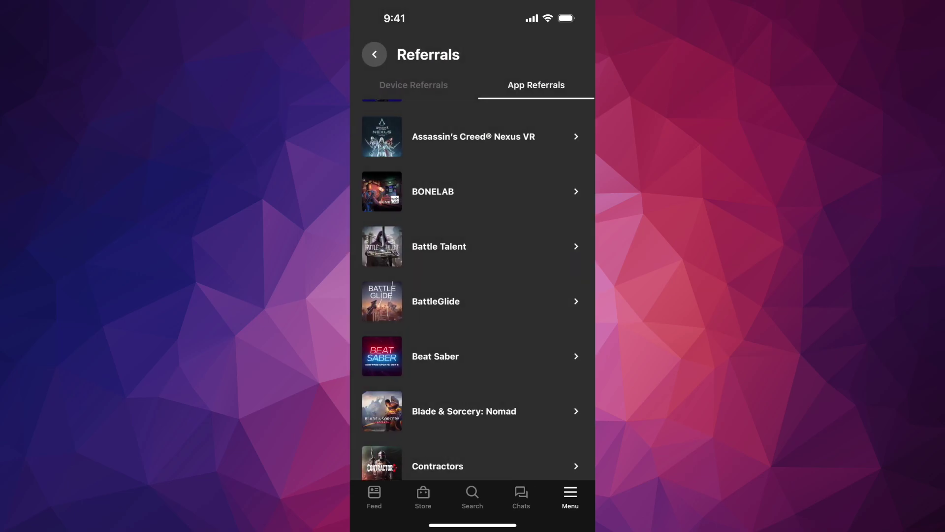
scroll(473, 296, "down", 1)
left_click(472, 265)
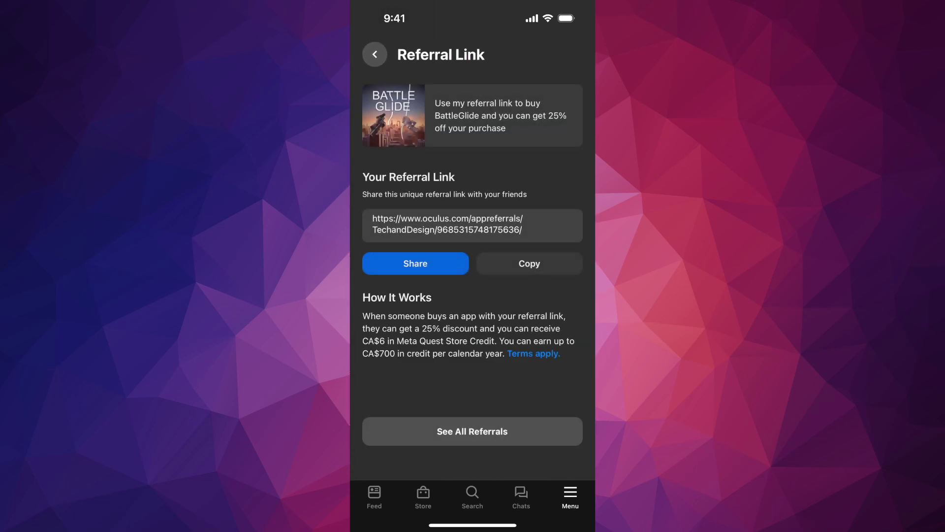
left_click(374, 55)
scroll(473, 296, "down", 2)
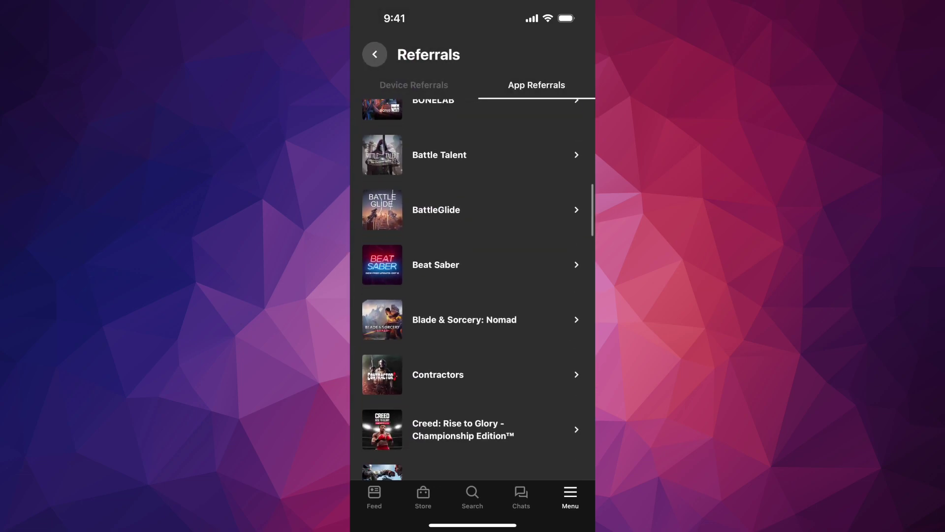
View referral links for Beat Saber, Blade & Sorcery: Nomad, Contractors and Creed: Rise to Glory
left_click(443, 200)
left_click(375, 54)
left_click(464, 255)
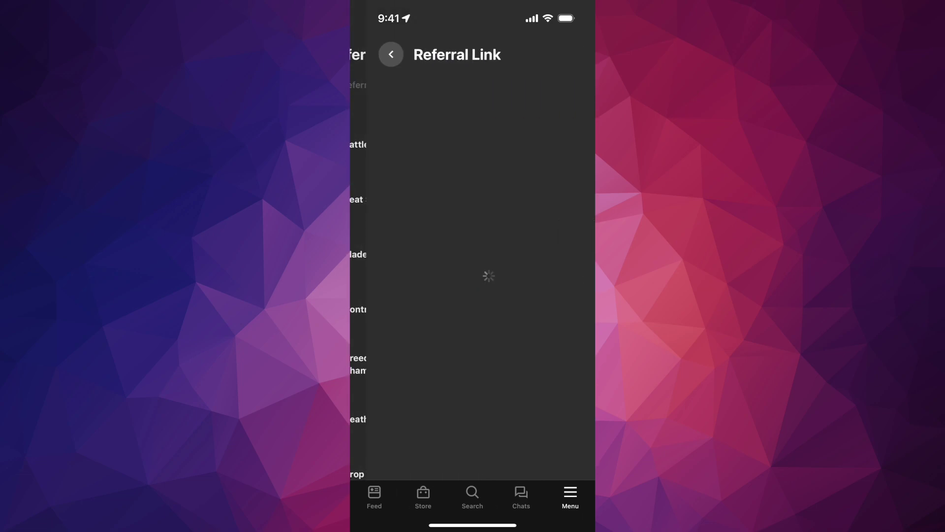
left_click(374, 54)
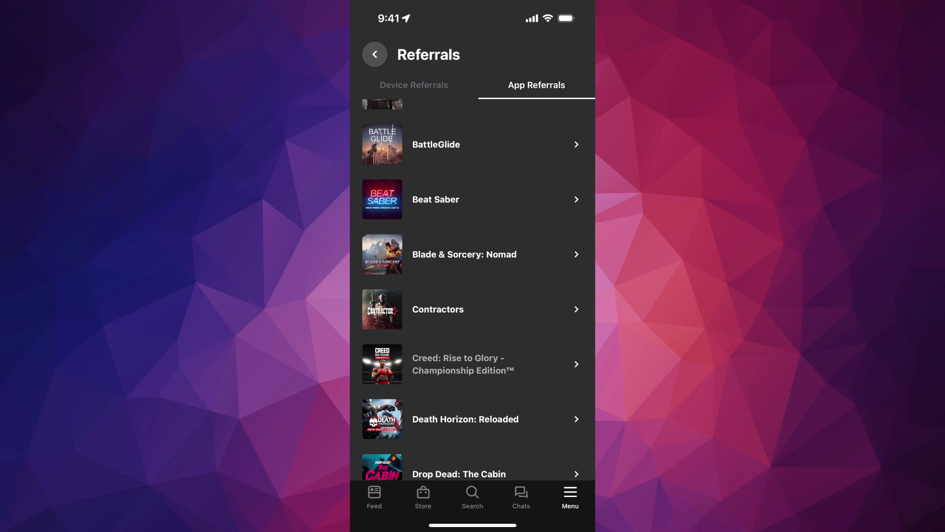
scroll(473, 295, "down", 1)
left_click(438, 266)
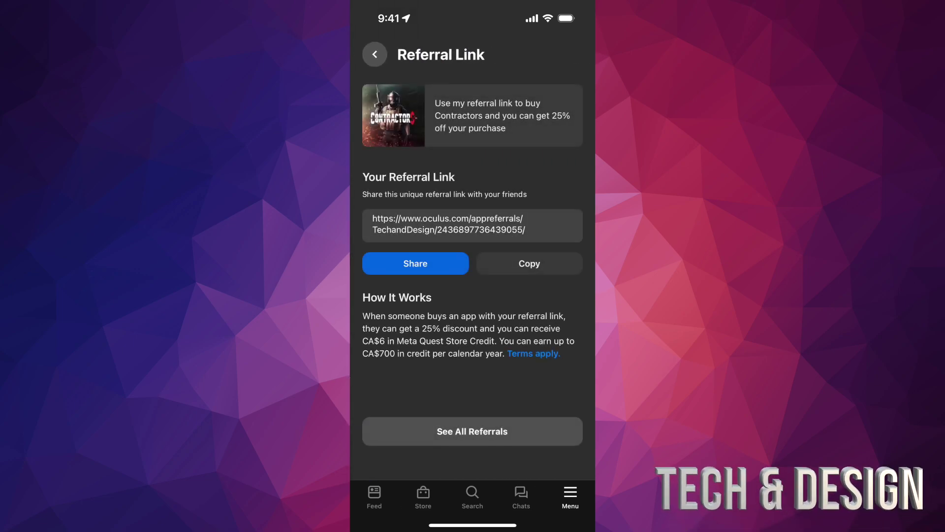
left_click(374, 54)
scroll(472, 296, "down", 1)
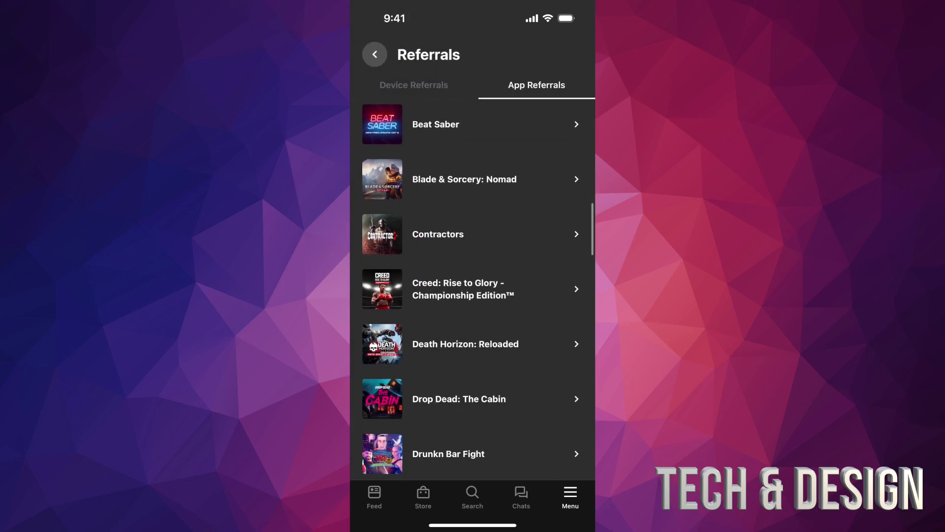
left_click(464, 279)
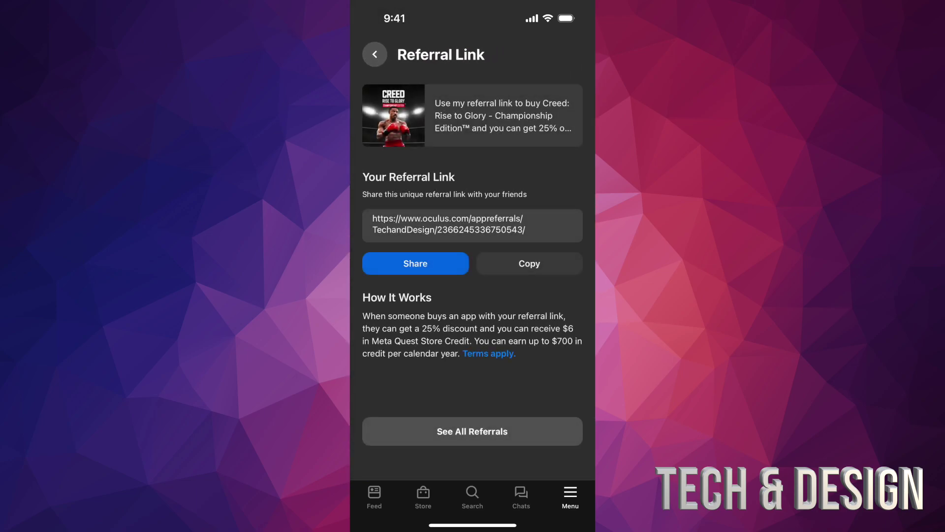
left_click(375, 54)
scroll(473, 295, "down", 2)
View referral links for Death Horizon: Reloaded, Drop Dead: The Cabin, Drunkn Bar Fight and Fruit Ninja
left_click(473, 251)
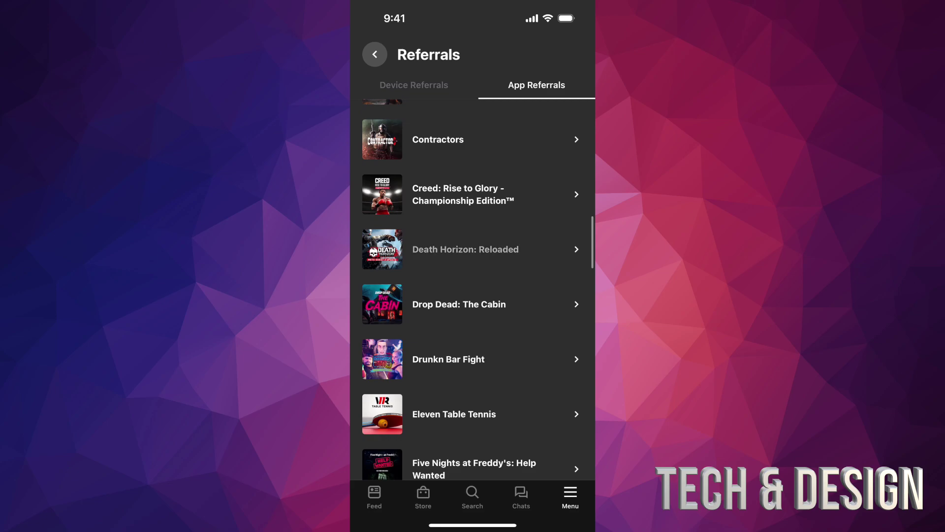
left_click(374, 54)
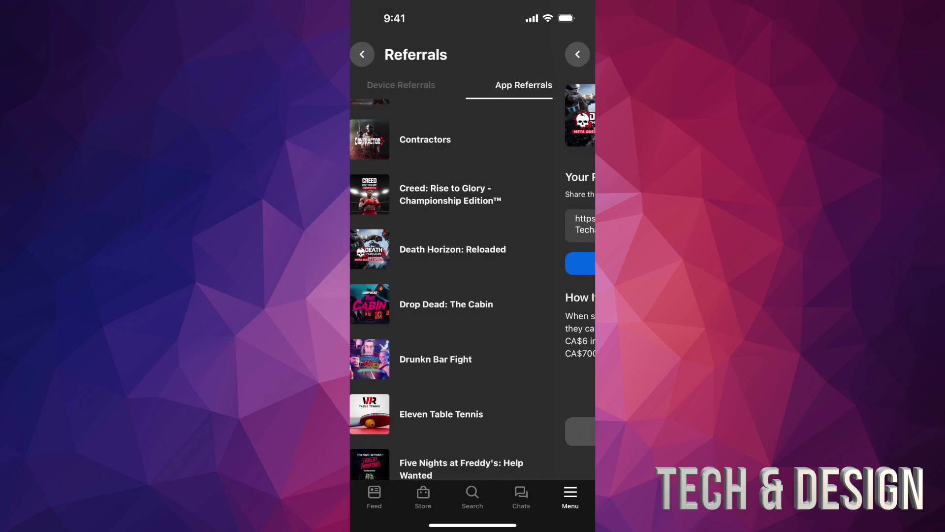
scroll(472, 296, "down", 1)
left_click(474, 264)
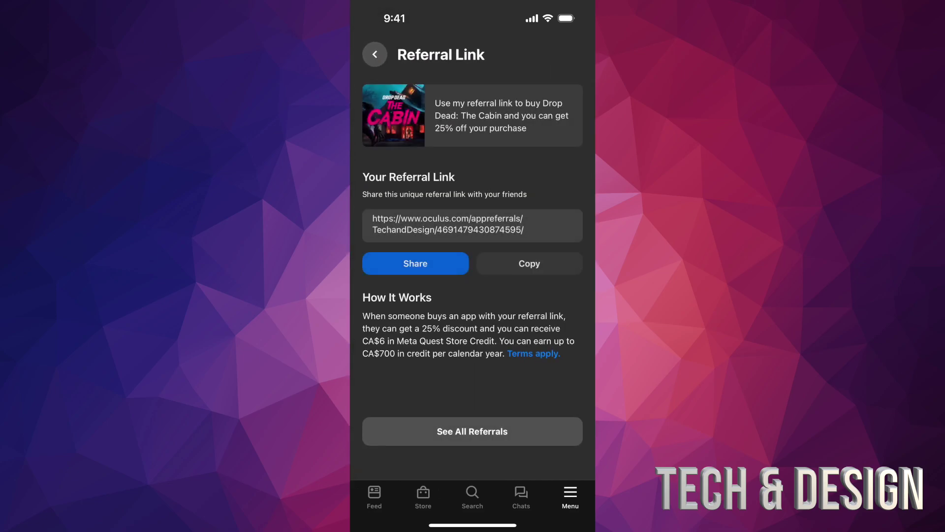
left_click(374, 55)
scroll(473, 295, "down", 2)
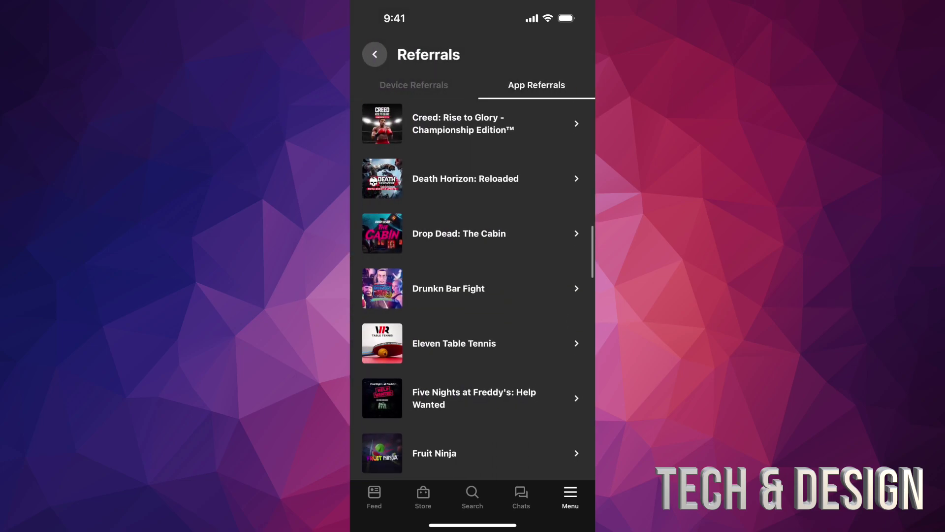
left_click(473, 262)
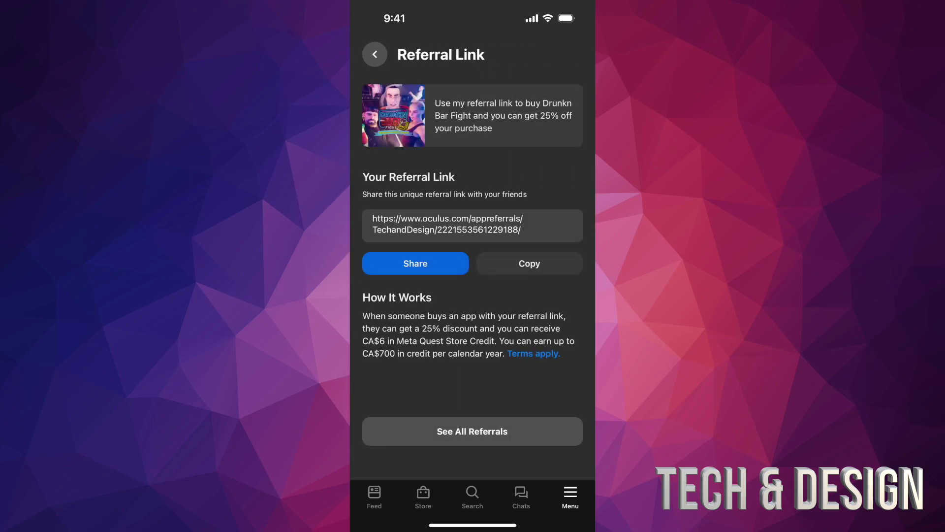
left_click(374, 54)
scroll(473, 296, "down", 1)
left_click(473, 272)
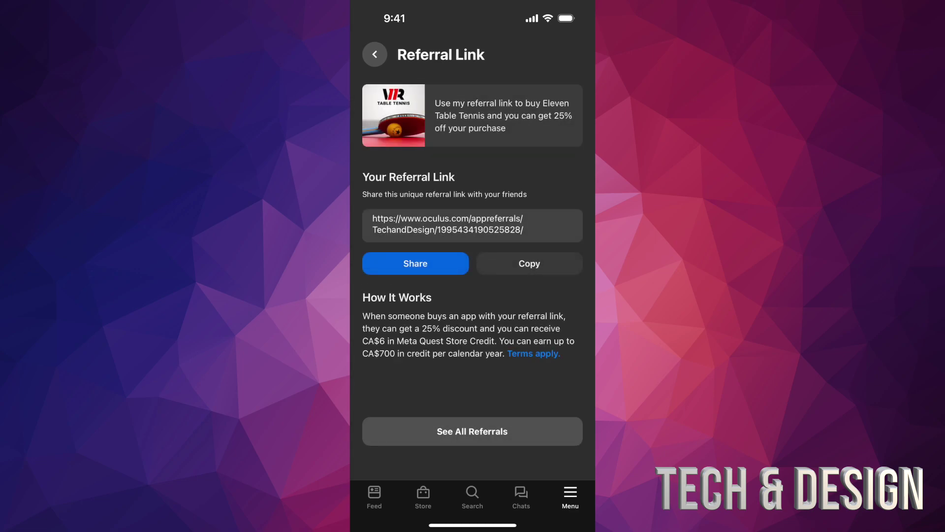
left_click(375, 54)
scroll(473, 295, "down", 1)
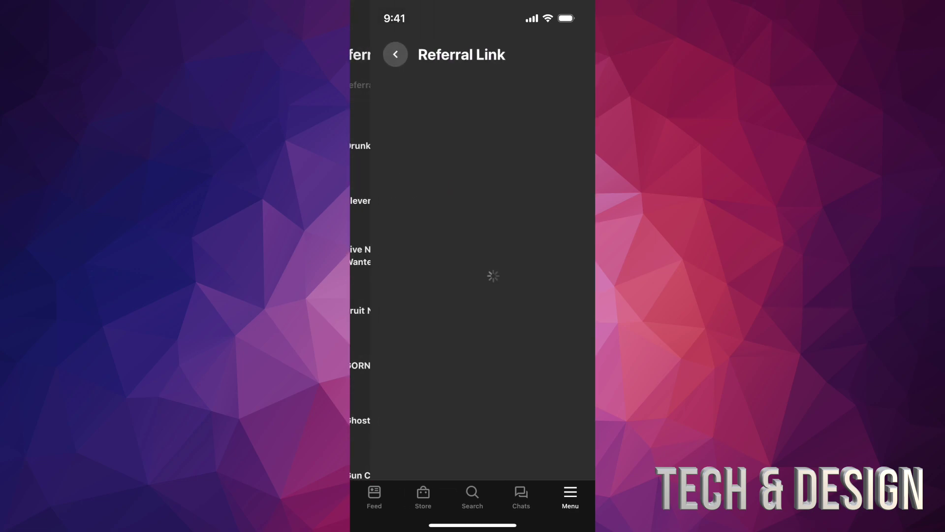
left_click(374, 54)
scroll(472, 295, "down", 1)
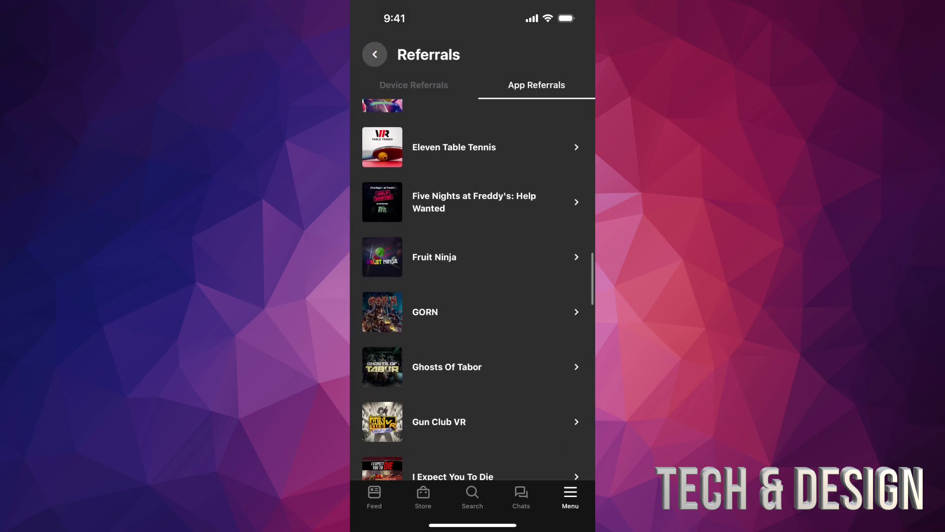
left_click(375, 54)
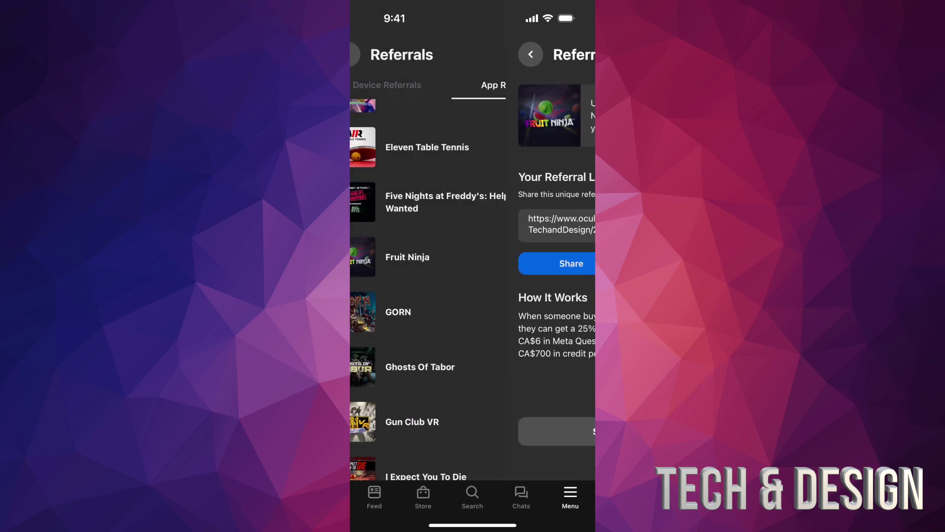
scroll(473, 295, "down", 1)
View referral links for GORN, Ghosts Of Tabor and Gun Club VR
left_click(443, 228)
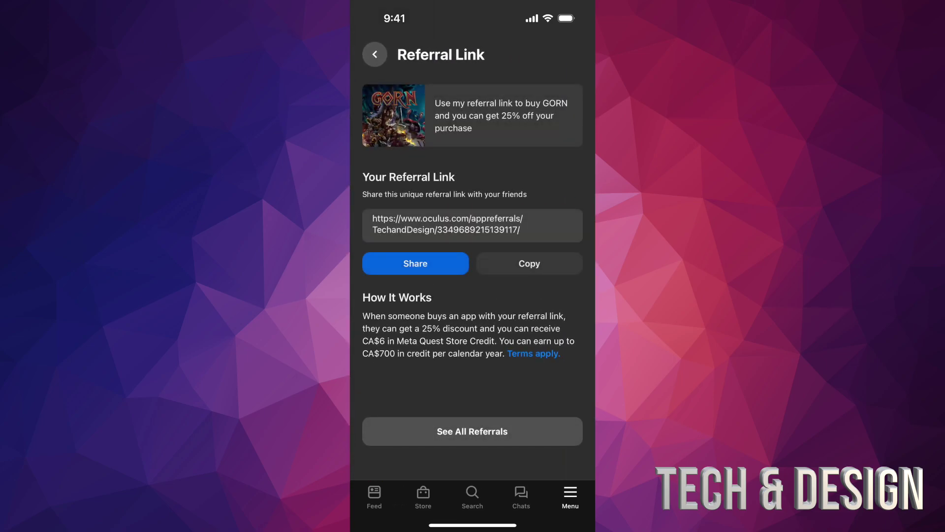
left_click(374, 54)
scroll(472, 295, "down", 2)
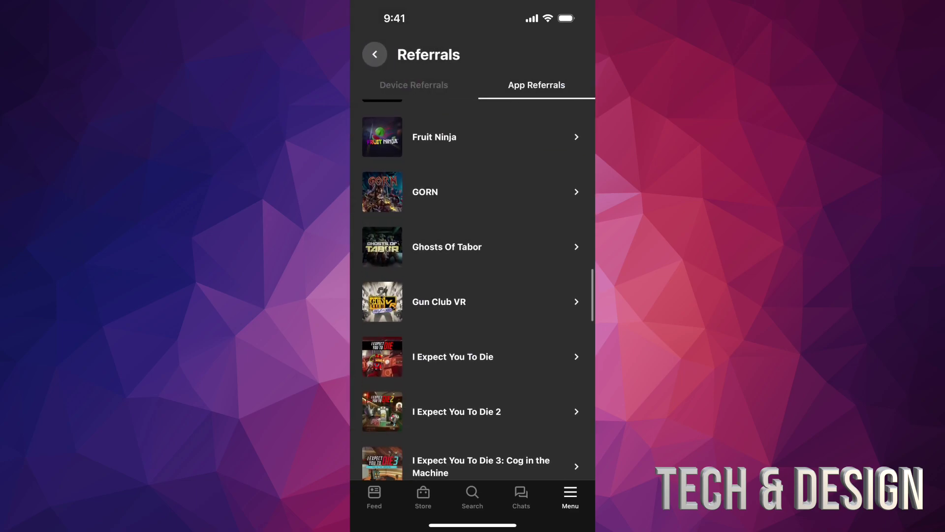
left_click(458, 247)
left_click(374, 55)
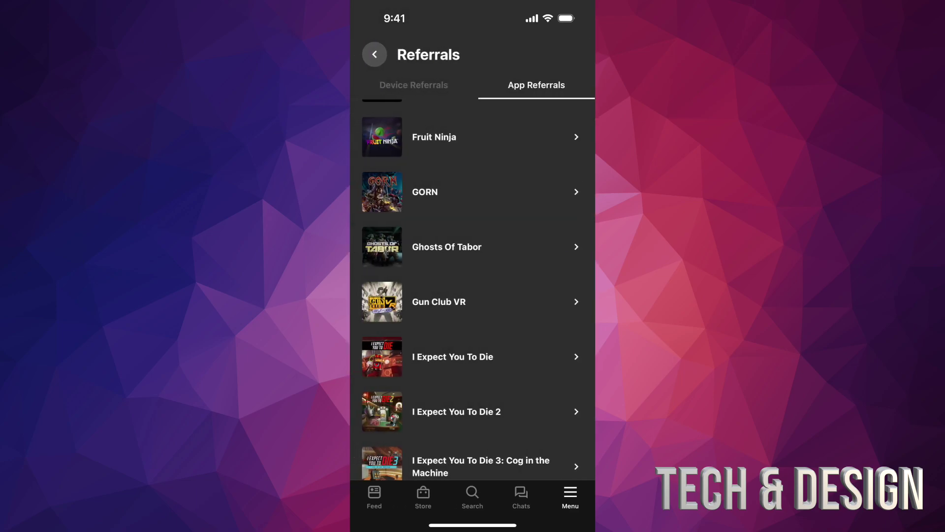
left_click(439, 263)
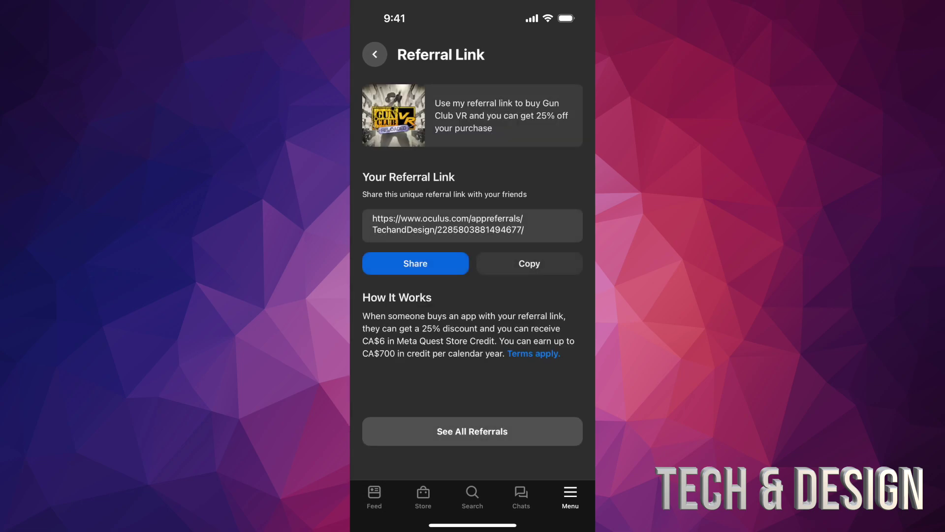
left_click(375, 54)
scroll(473, 295, "down", 1)
View referral links for I Expect You To Die, I Expect You To Die 2 and Into the Radius
left_click(452, 250)
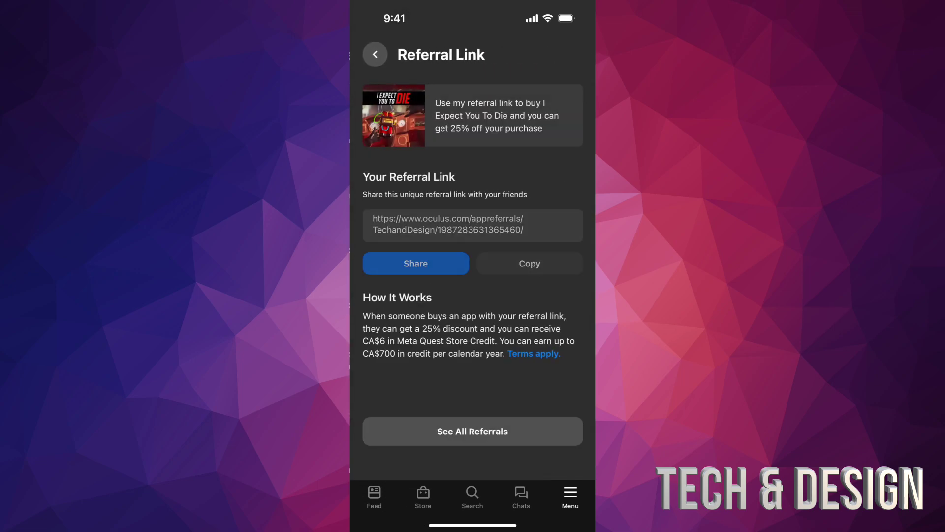
left_click(374, 54)
scroll(473, 296, "down", 1)
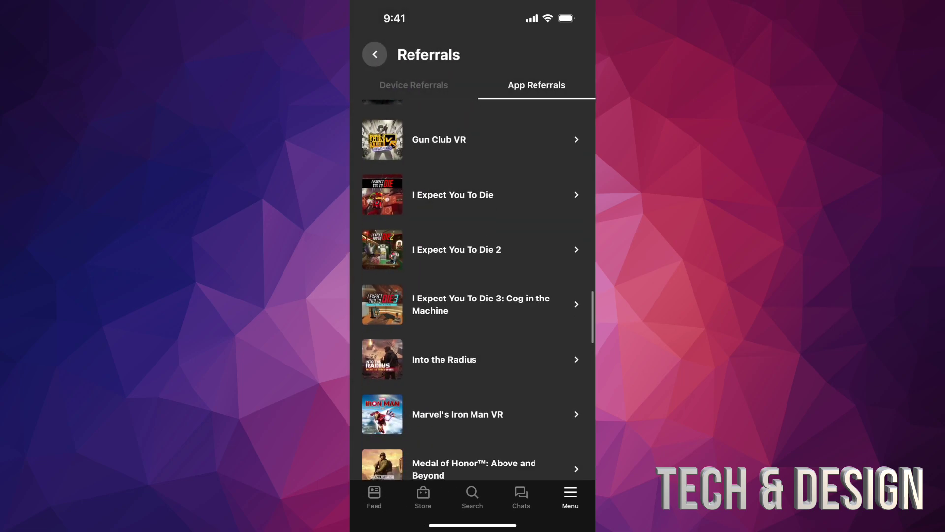
left_click(453, 249)
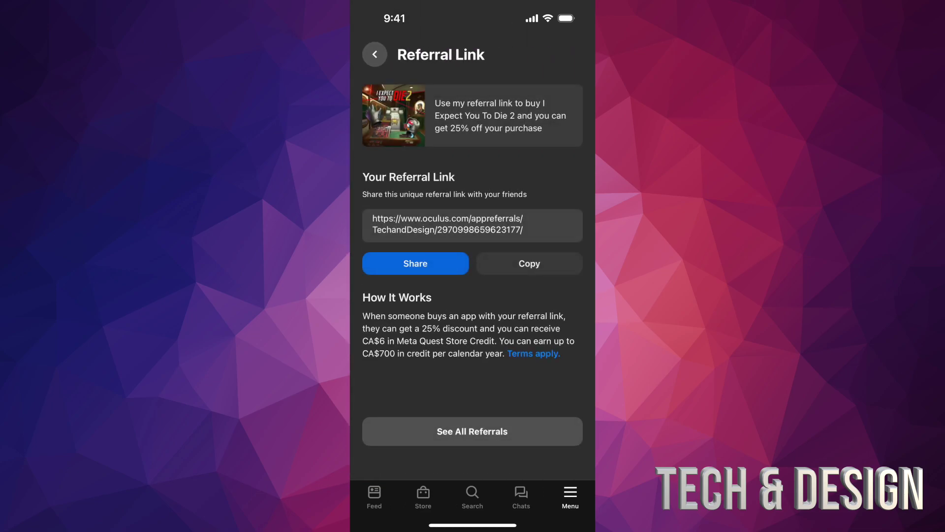
left_click(374, 54)
scroll(472, 295, "down", 1)
left_click(472, 262)
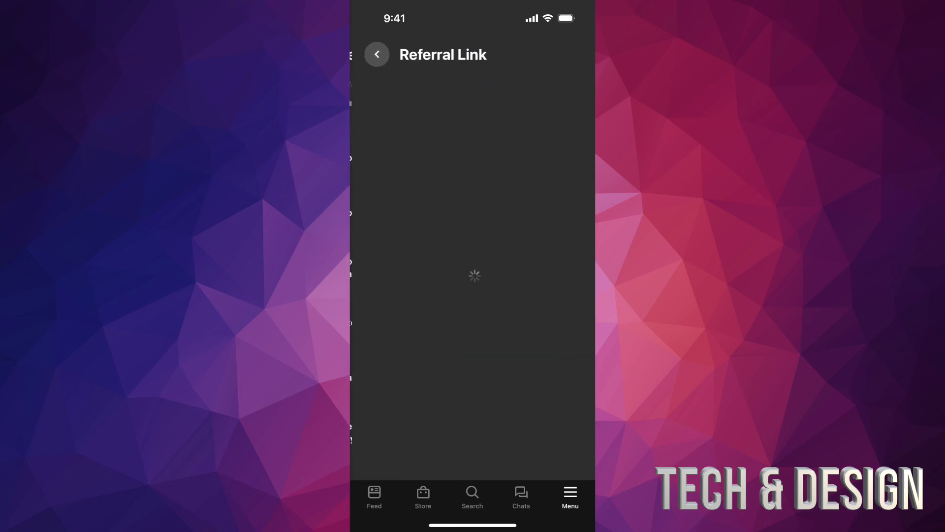
left_click(375, 54)
scroll(472, 295, "down", 1)
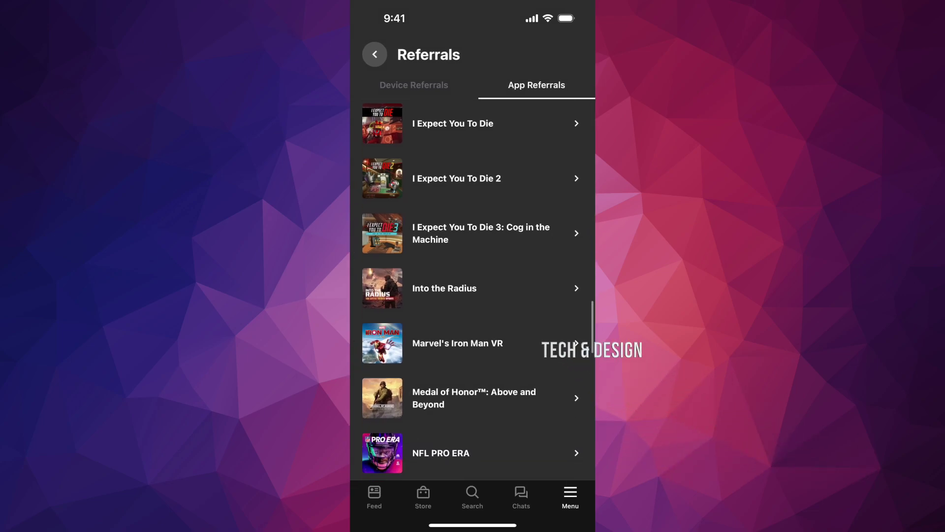
left_click(473, 287)
left_click(374, 54)
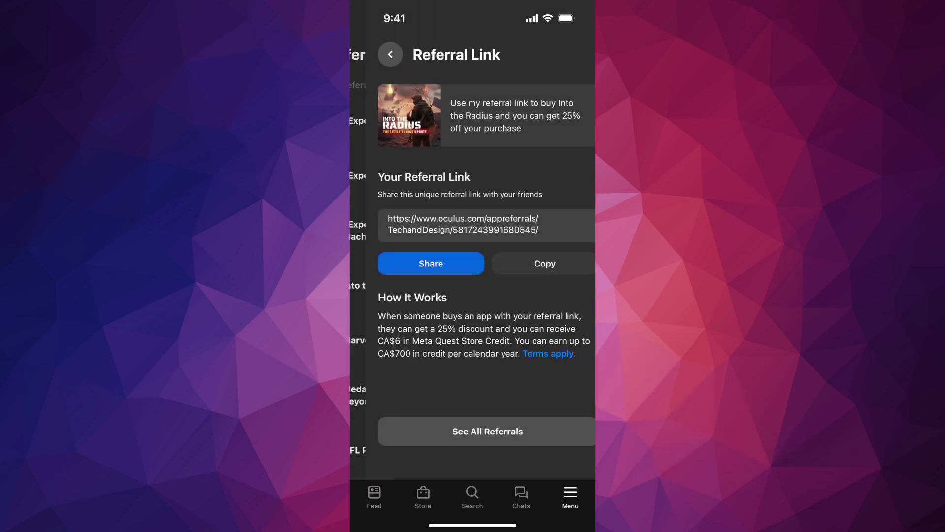
scroll(472, 295, "down", 1)
View referral links for Marvel's Iron Man VR, Medal of Honor and NFL PRO ERA
left_click(473, 289)
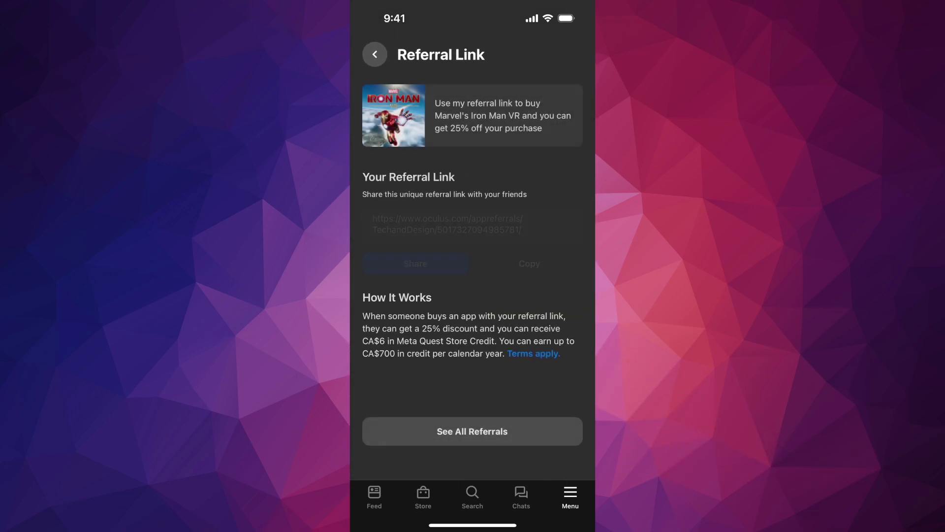
left_click(374, 54)
scroll(473, 295, "down", 1)
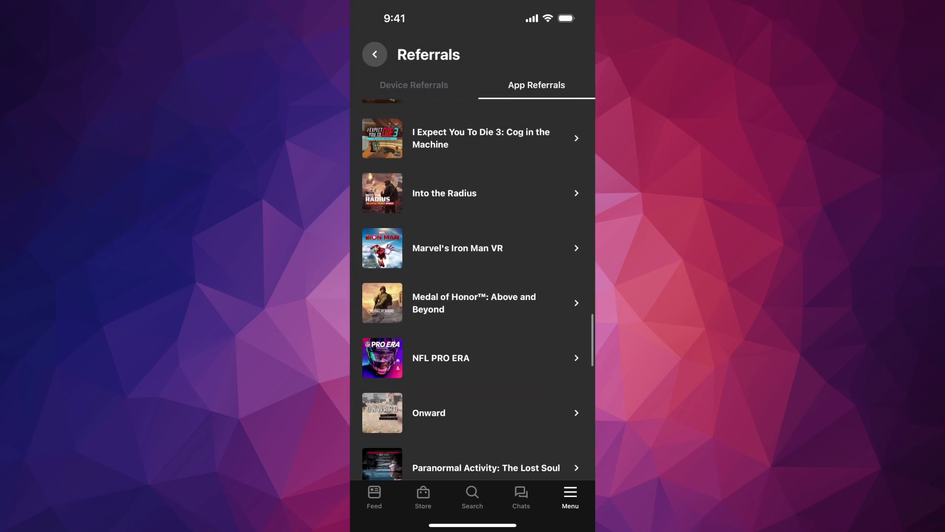
left_click(473, 295)
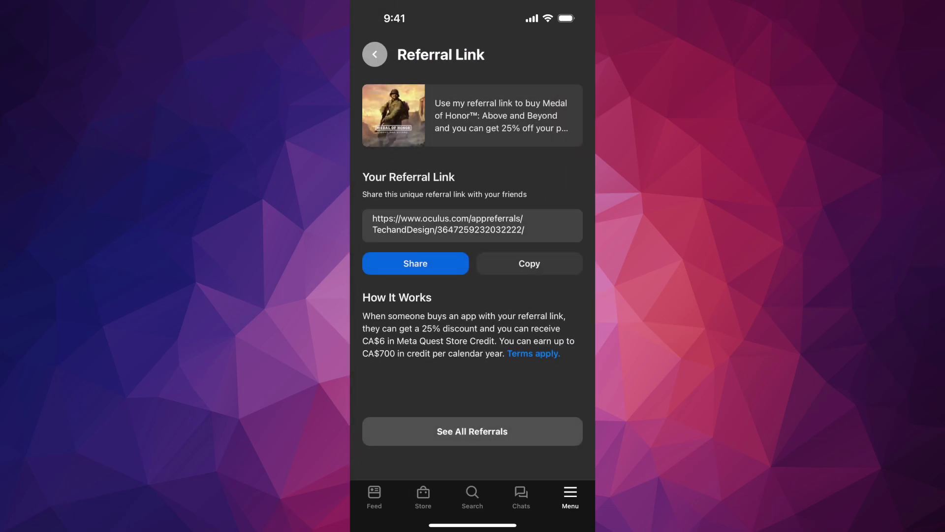
left_click(374, 54)
scroll(473, 296, "down", 1)
left_click(472, 298)
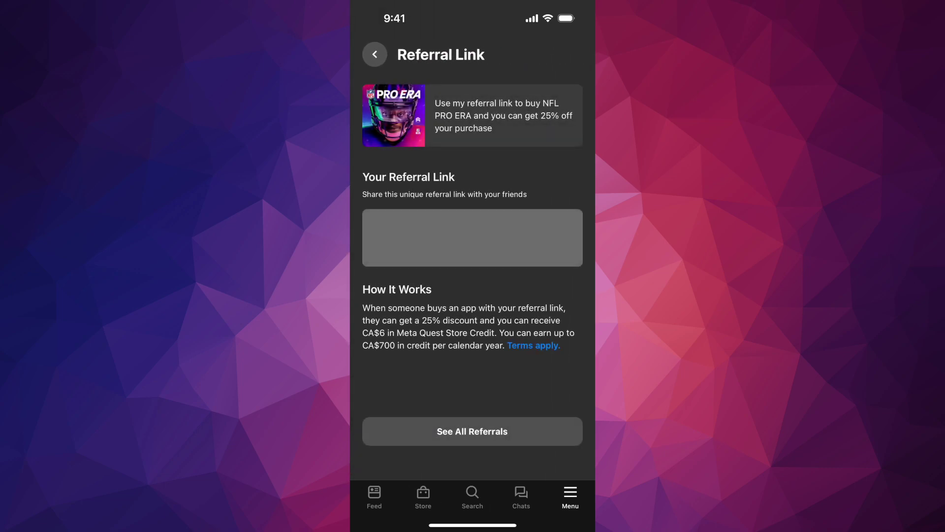
left_click(374, 54)
scroll(472, 296, "down", 1)
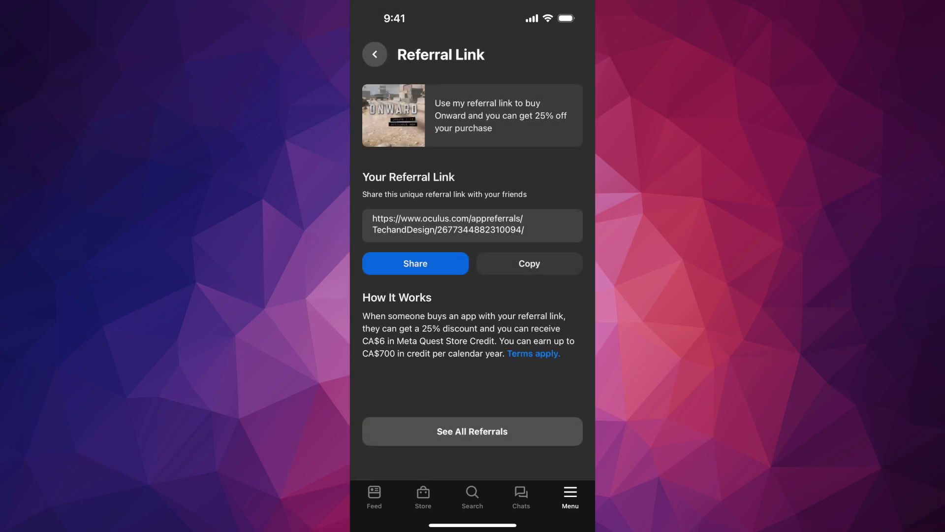
View referral links for Onward and Paranormal Activity, then revisit Onward and NFL PRO ERA
left_click(375, 54)
scroll(473, 296, "down", 1)
left_click(486, 314)
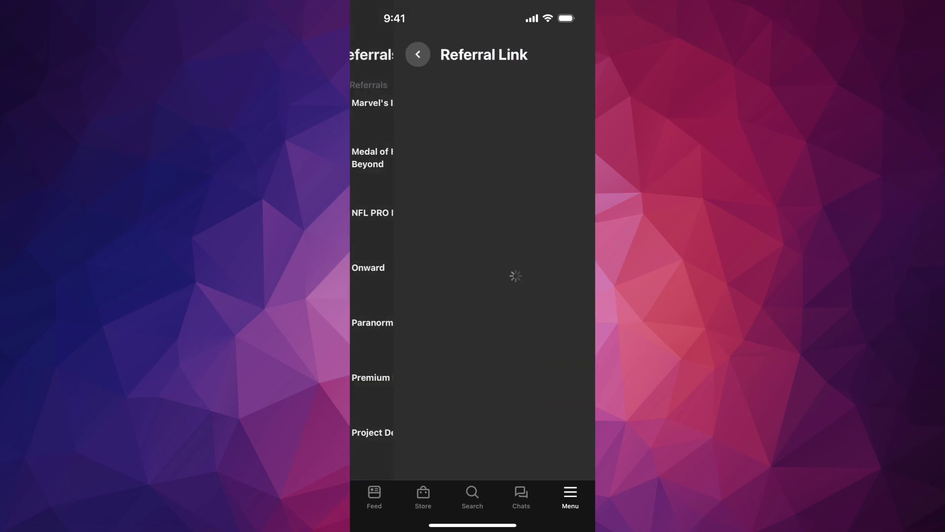
left_click(374, 54)
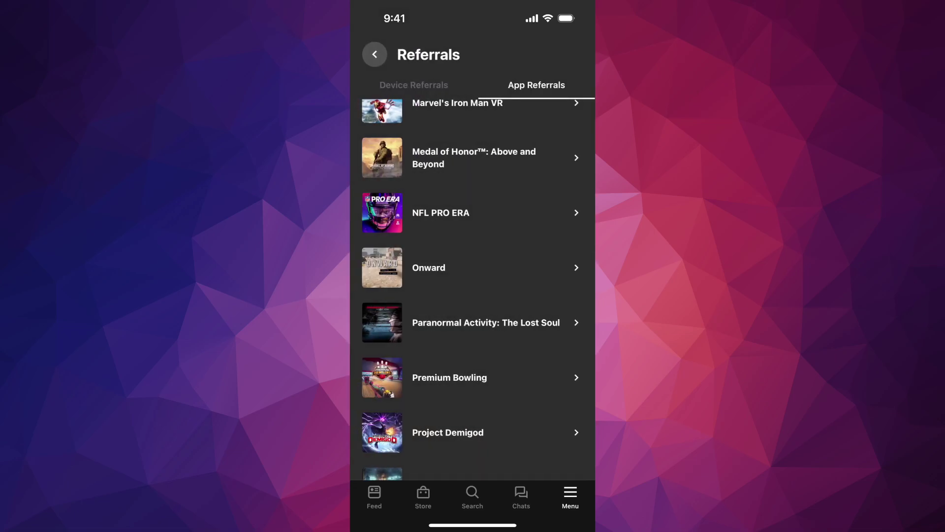
left_click(472, 267)
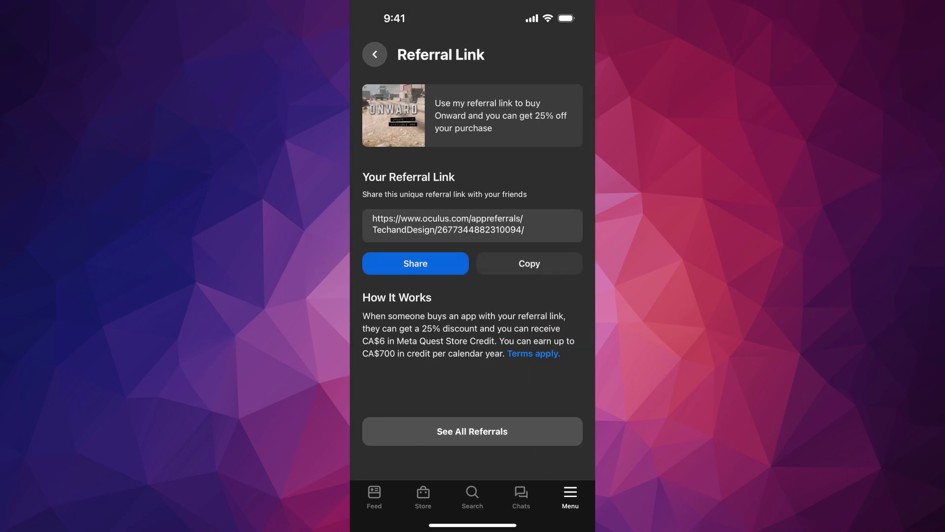
left_click(375, 54)
left_click(474, 213)
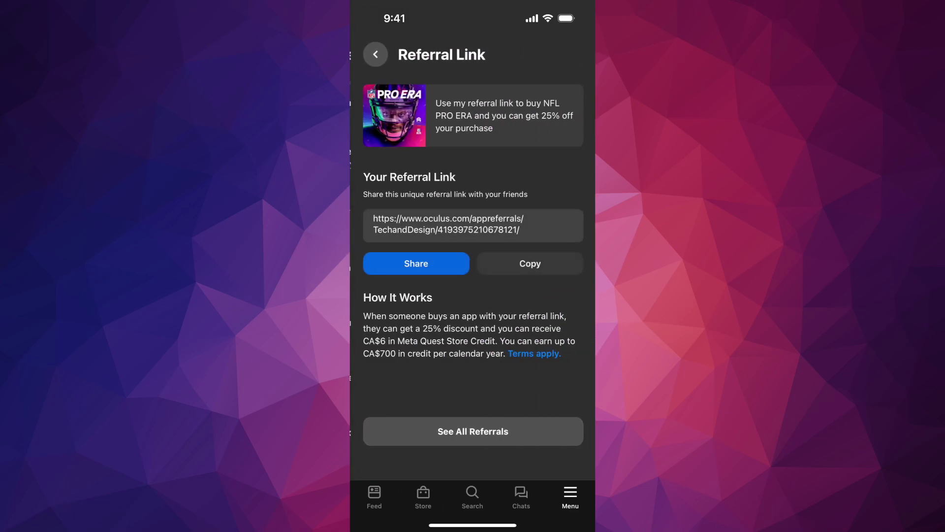
left_click(374, 55)
scroll(473, 295, "down", 1)
View referral links for Paranormal Activity, Premium Bowling and Project Demigod, ending on the list
left_click(473, 242)
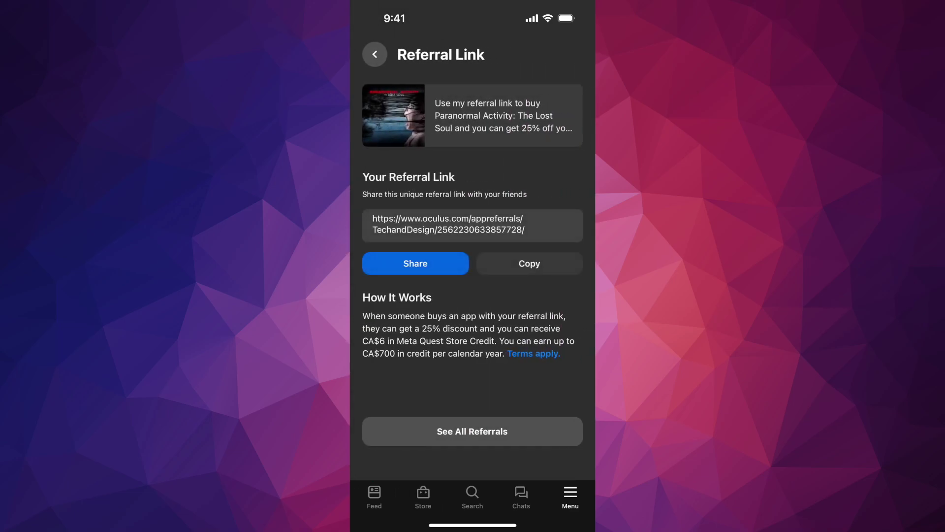
left_click(375, 53)
left_click(473, 263)
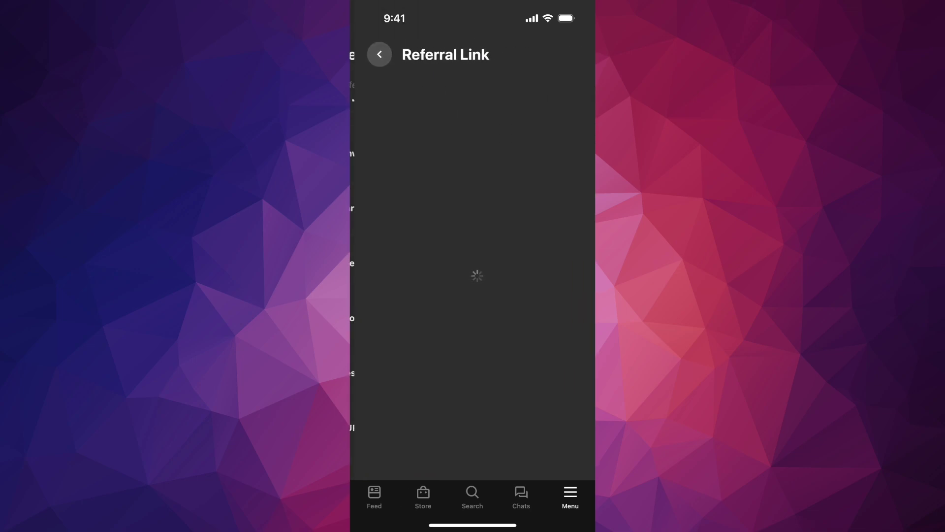
left_click(374, 54)
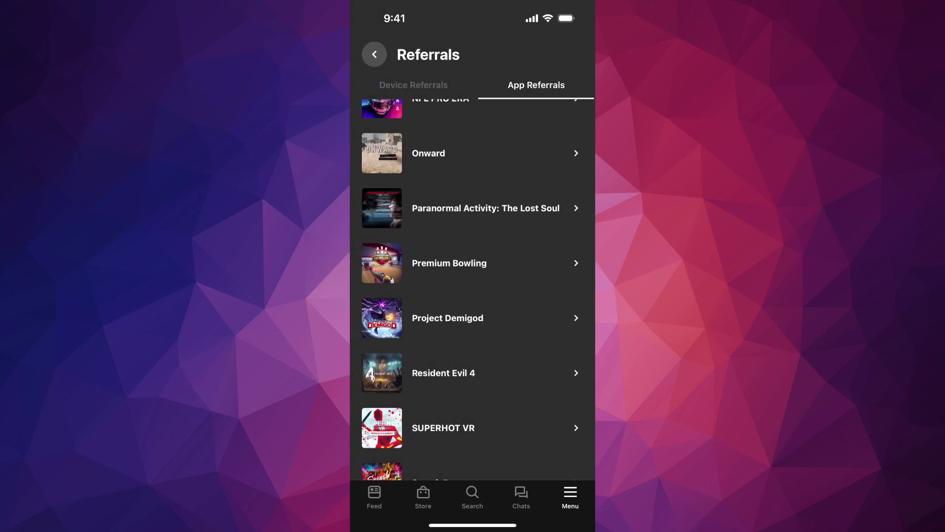
scroll(473, 296, "down", 1)
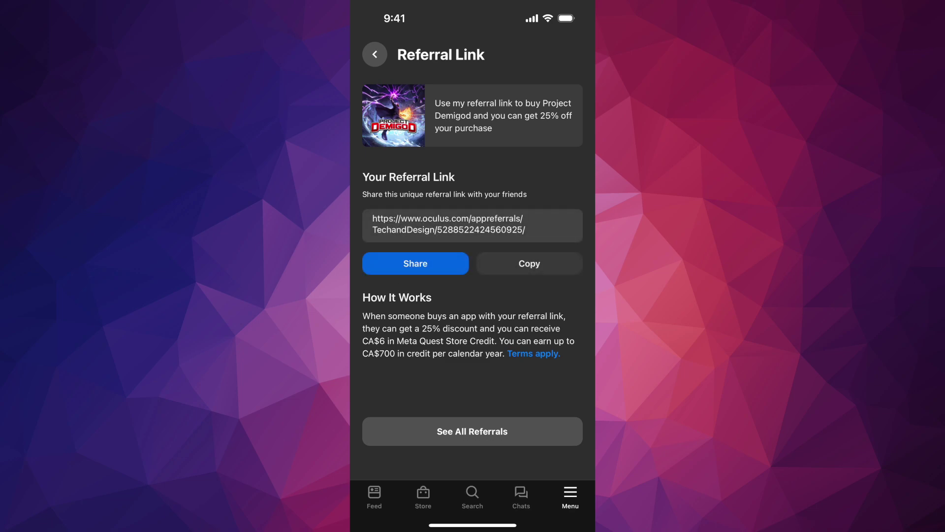
left_click(375, 54)
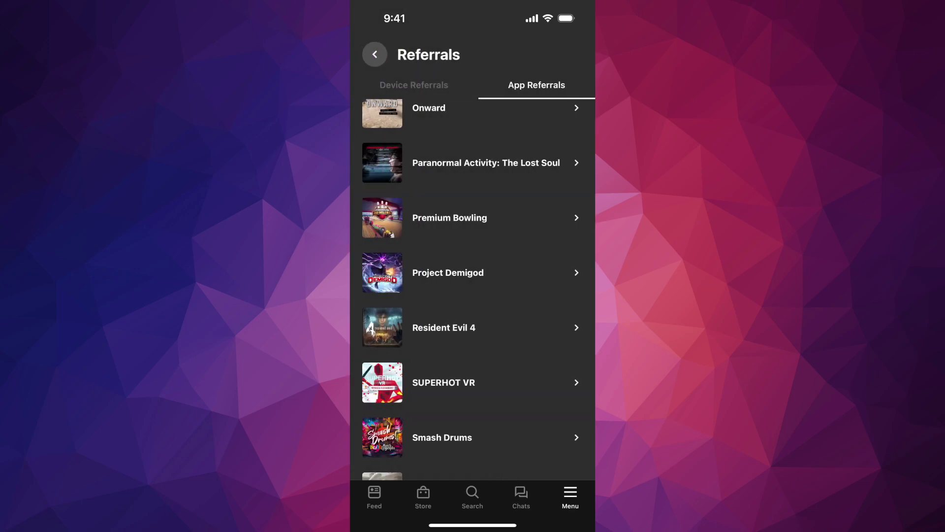